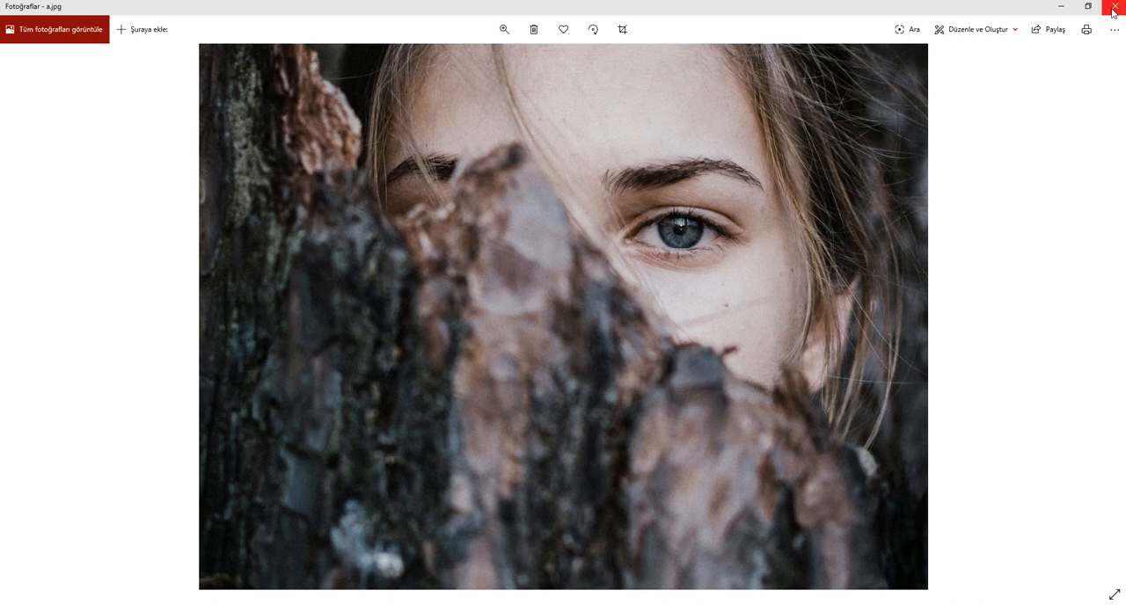
Step: Close the photo preview, switch to Lightroom Classic, and import a.jpg from the desktop into the catalog
left_click(1113, 10)
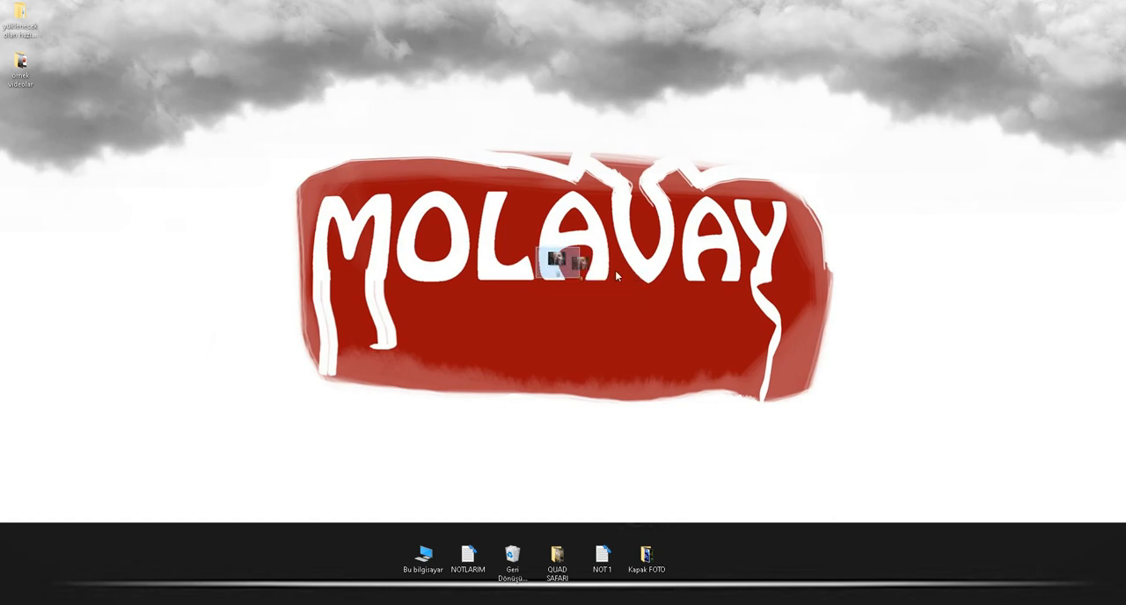
left_click_drag(616, 272, 588, 253)
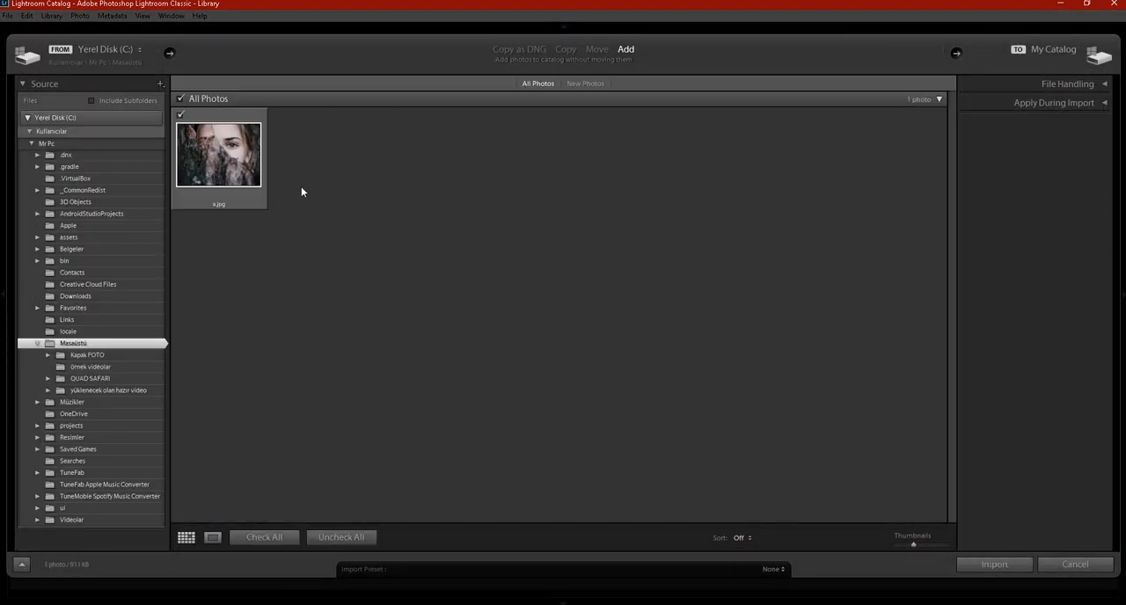
left_click(993, 565)
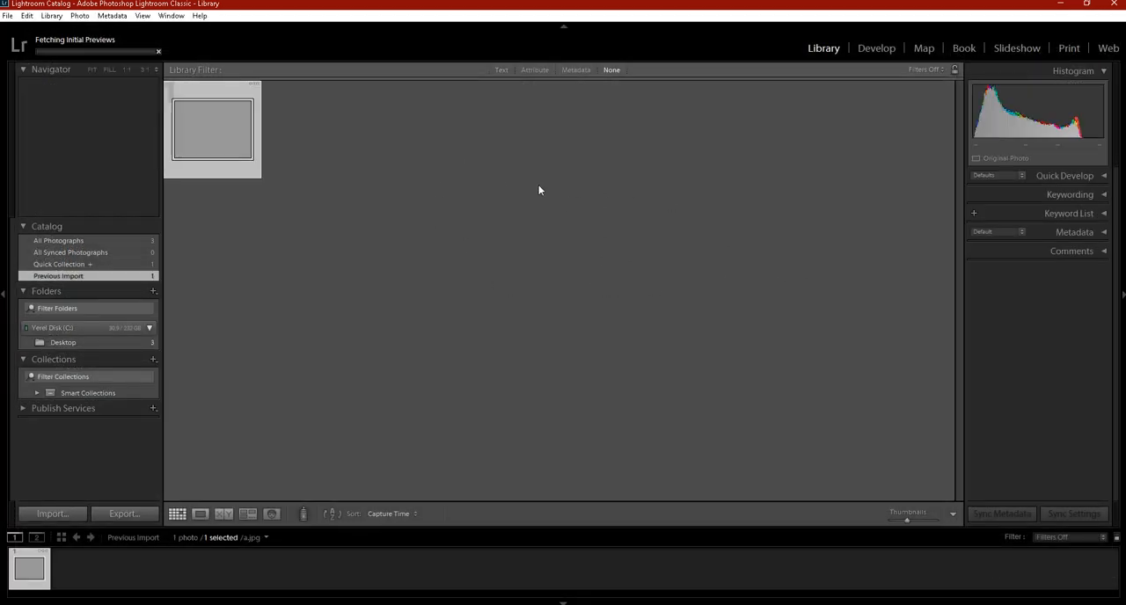
left_click(420, 167)
left_click(208, 126)
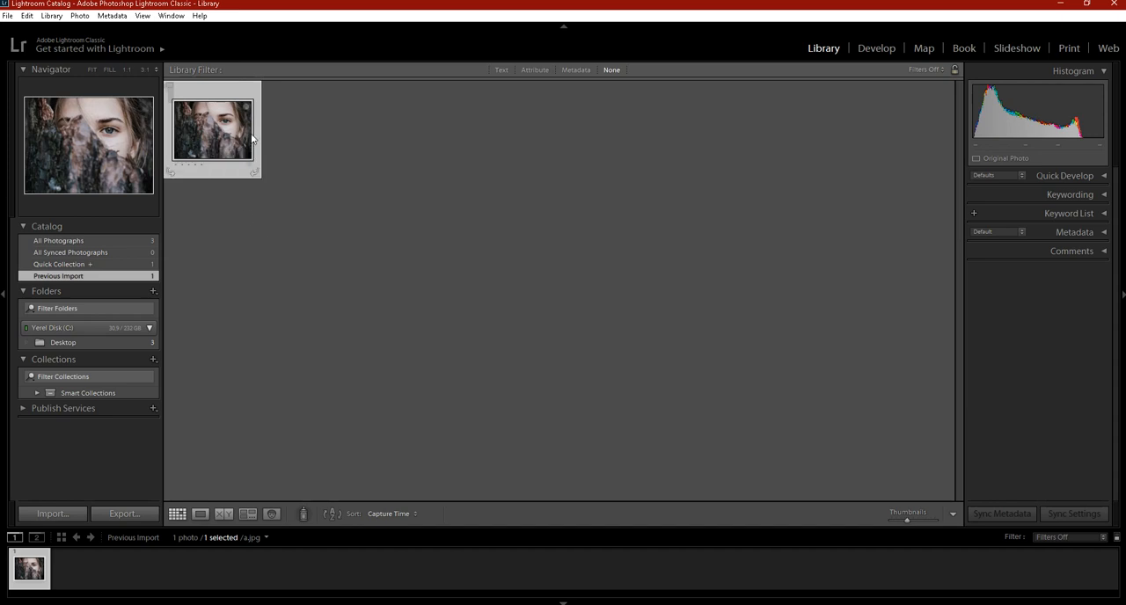
Step: Open the imported photo in the Develop module and convert it to the Black & White treatment
left_click(876, 48)
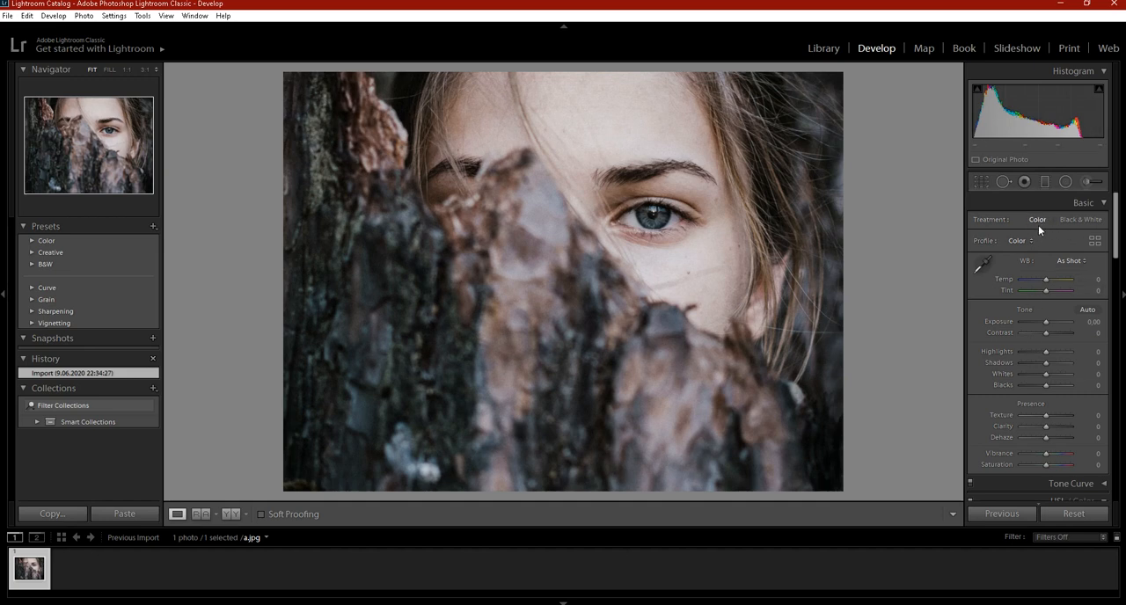
left_click(1087, 226)
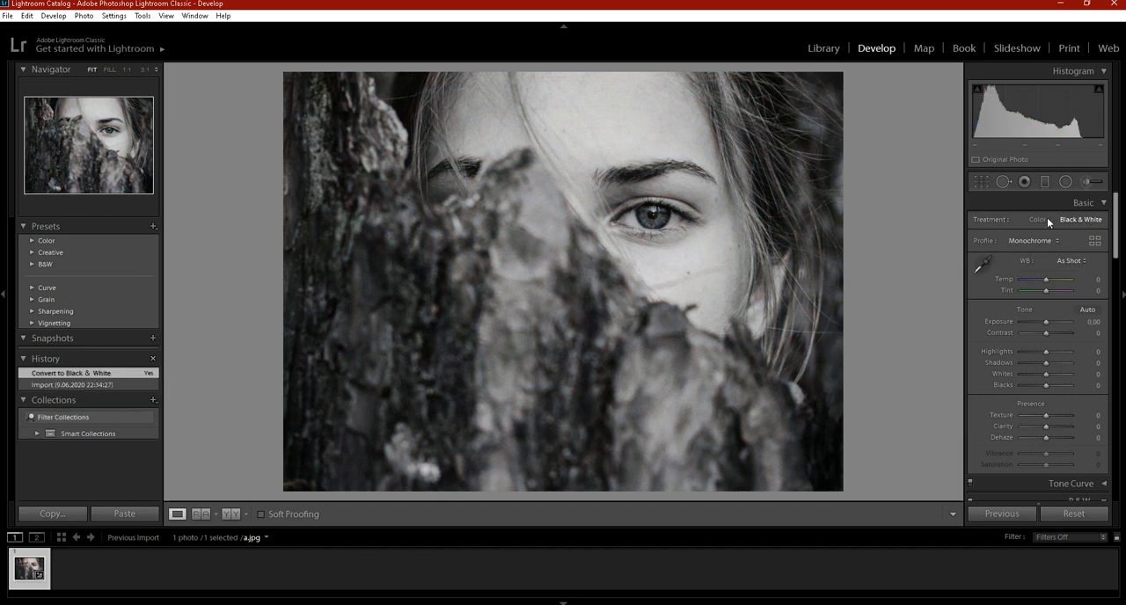
left_click(1044, 219)
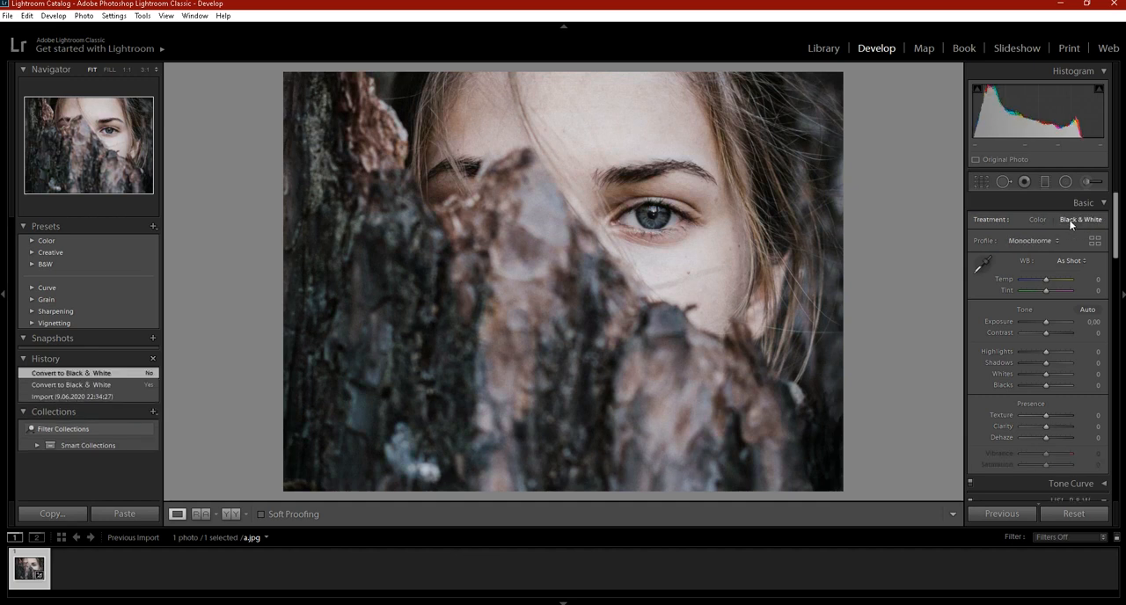
left_click(1071, 223)
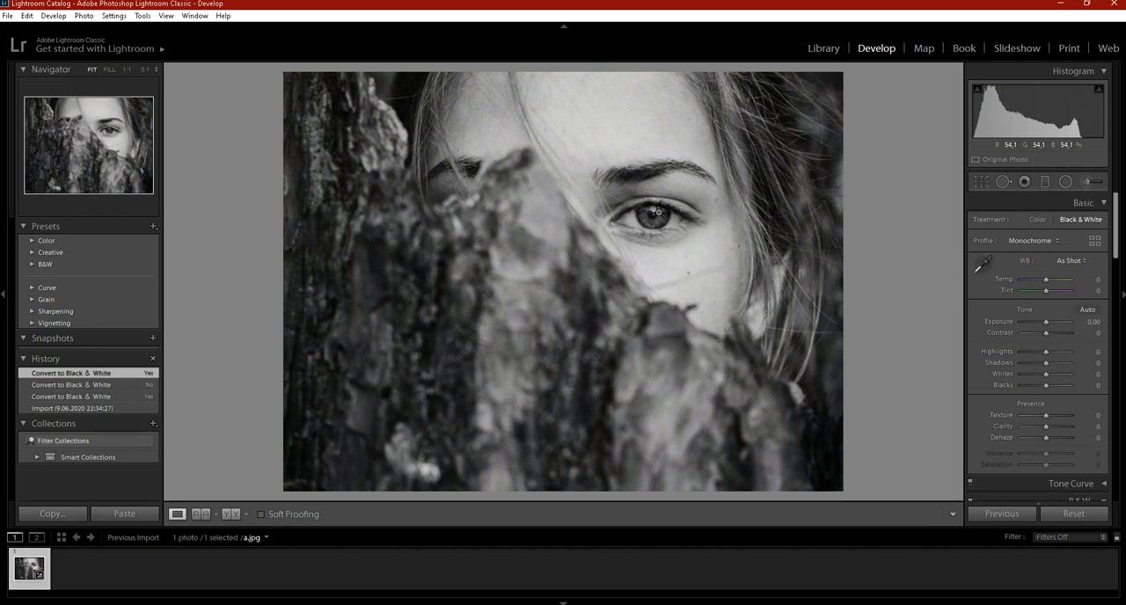
Step: Compare both extremes of the white balance Tint and set it to +100
left_click_drag(1046, 291, 1072, 297)
double_click(1063, 291)
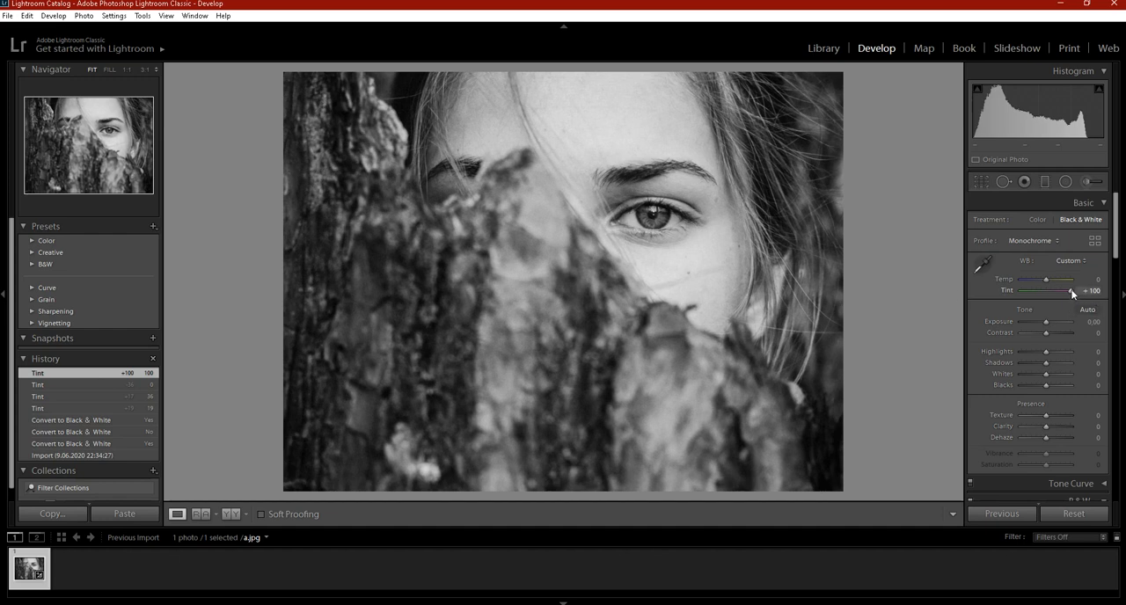
left_click_drag(1074, 291, 905, 291)
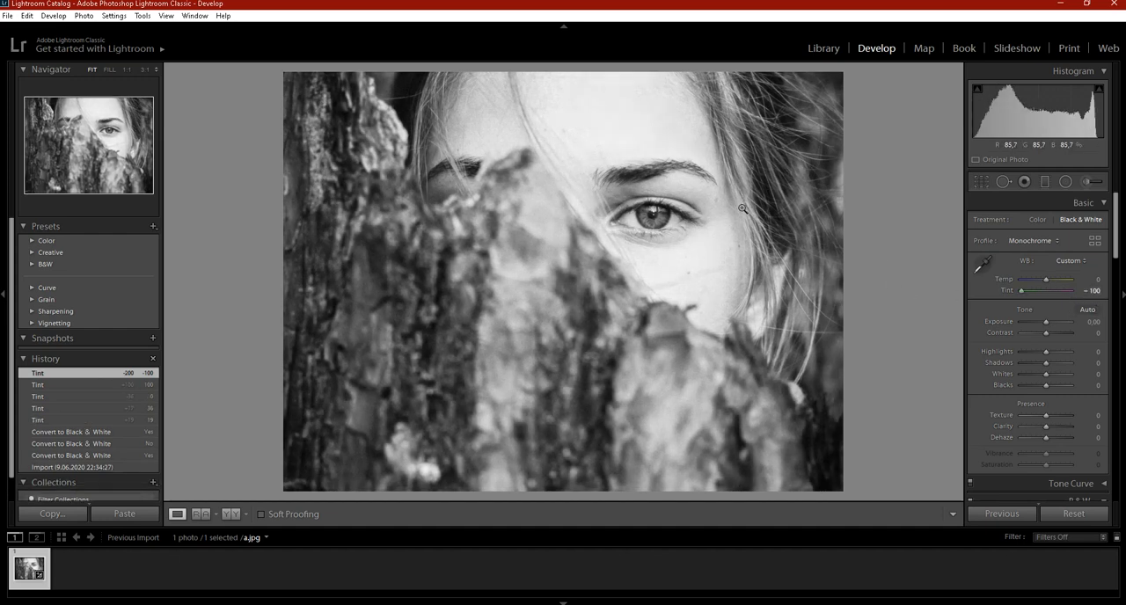
left_click_drag(1021, 289, 1071, 291)
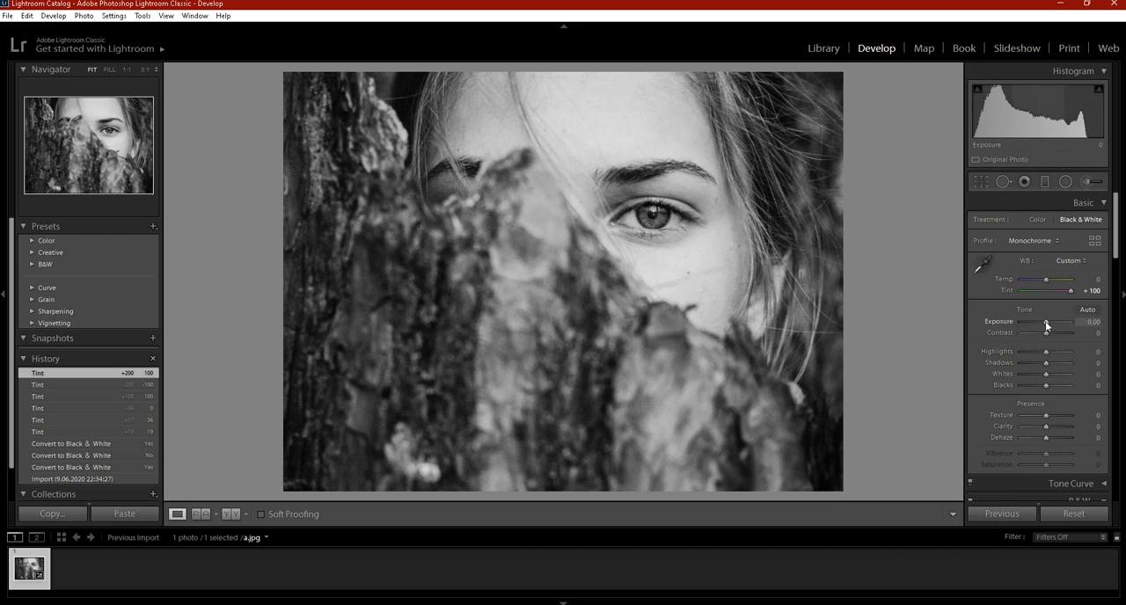
Step: Darken the photo with an Exposure of -1.43 and raise Highlights to +100
mouse_move(1045, 321)
left_mouse_down()
mouse_move(1008, 324)
mouse_move(1086, 325)
mouse_move(1038, 323)
left_mouse_up()
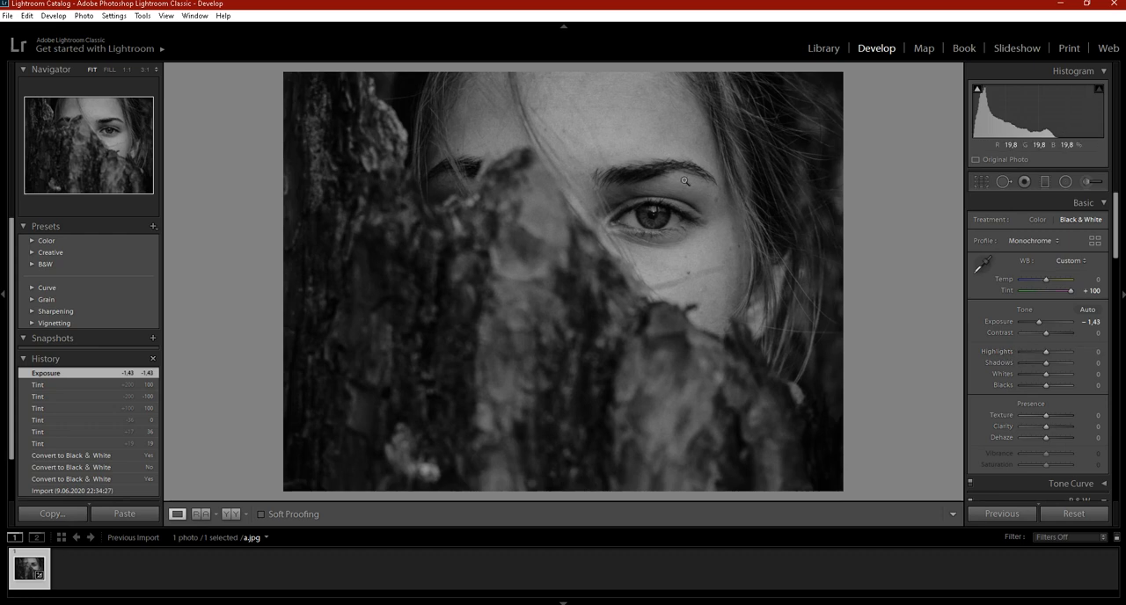
left_click_drag(1047, 353, 1009, 356)
left_click(1072, 356)
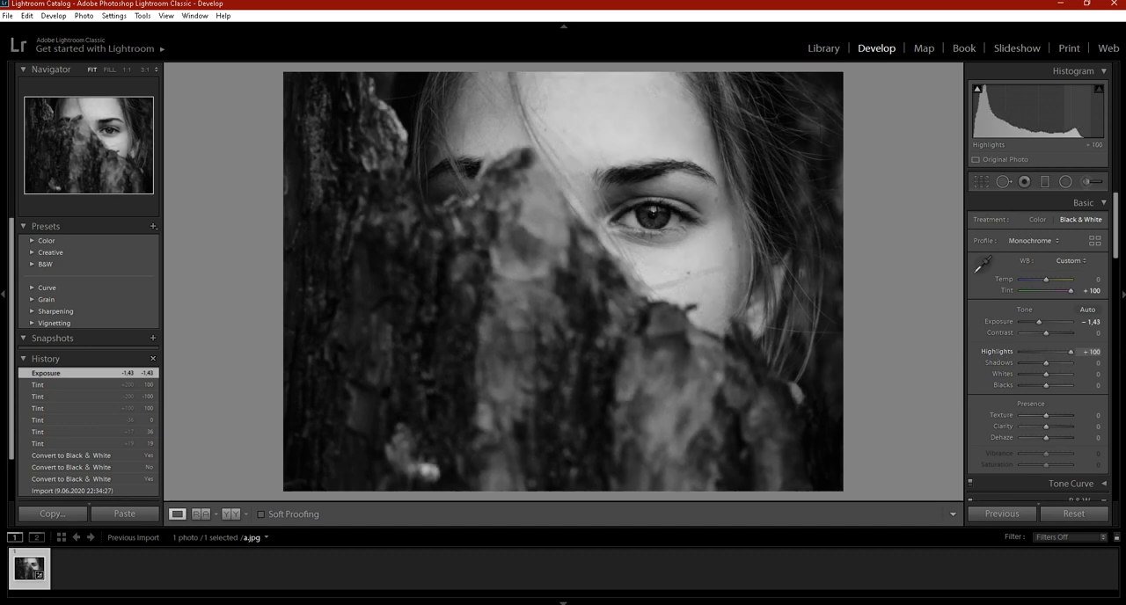
mouse_move(1122, 356)
left_mouse_down()
mouse_move(961, 353)
mouse_move(1125, 355)
left_mouse_up()
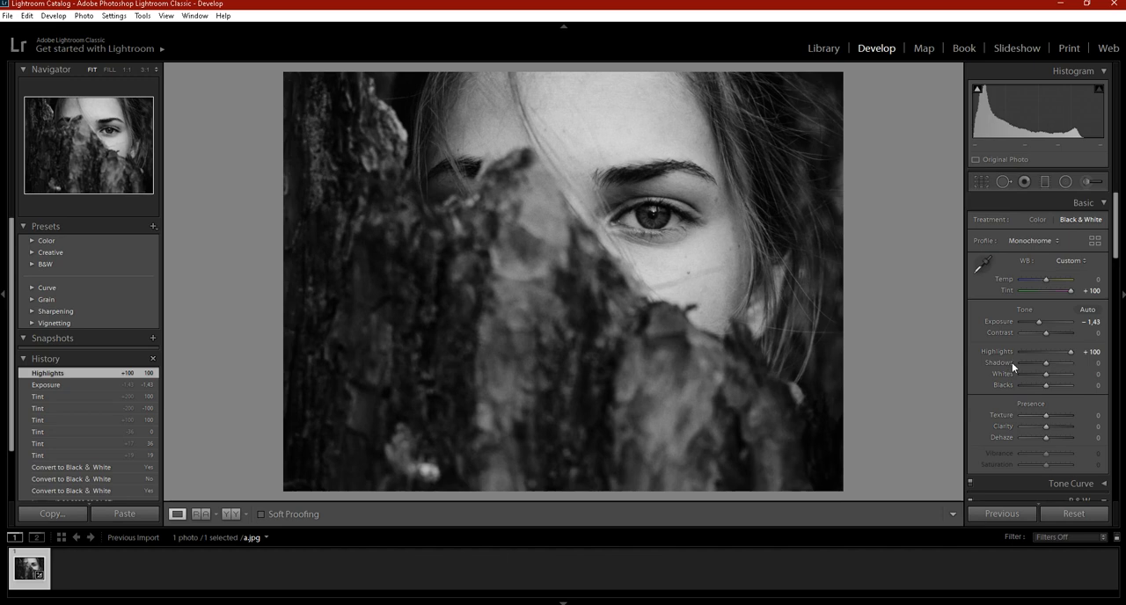
Step: Set Shadows to -100 and Whites to +31 for the portrait
left_click_drag(1049, 362, 1098, 369)
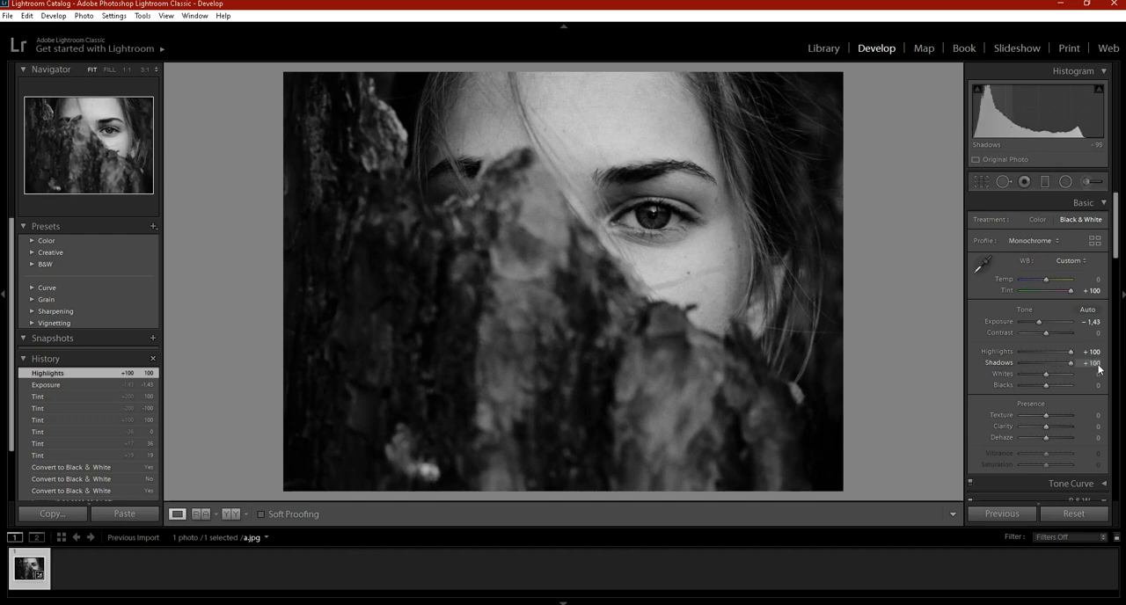
key("ctrl+z")
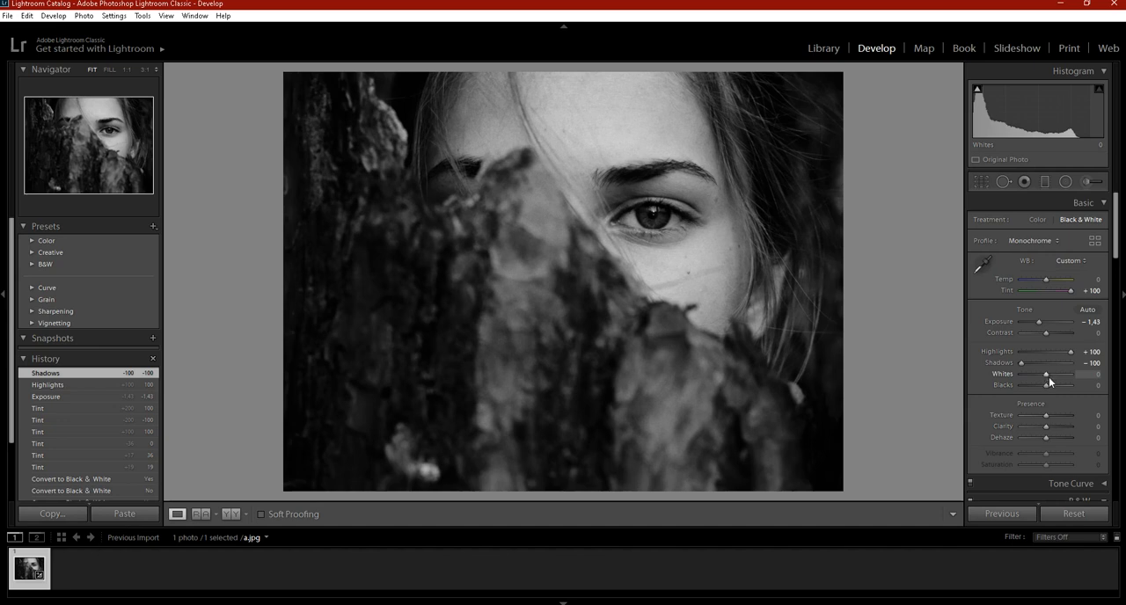
left_click_drag(1047, 375, 925, 373)
key("alt")
left_click_drag(1021, 367, 1055, 376)
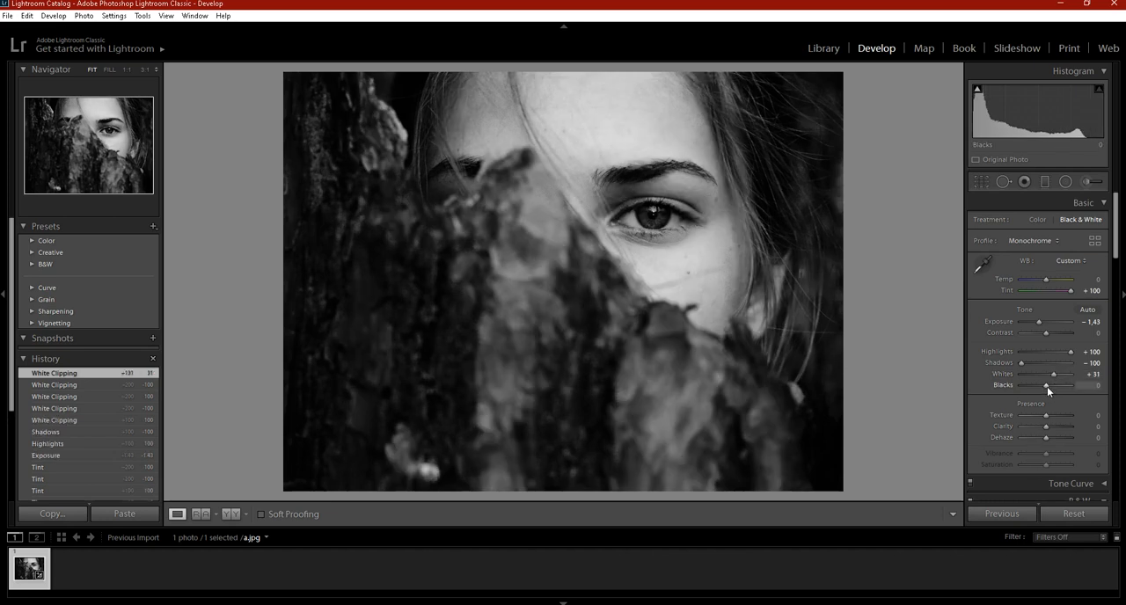
Step: Deepen the Blacks to -100 and set Texture to +100
left_click_drag(1047, 383, 994, 387)
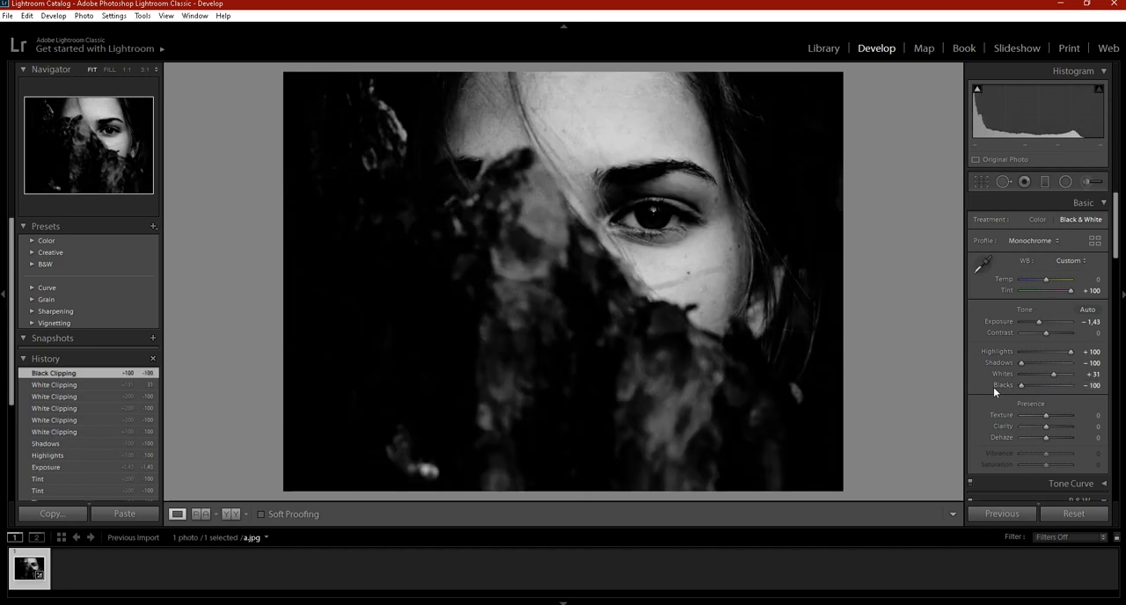
left_click_drag(1027, 384, 1003, 390)
left_click_drag(852, 414, 828, 412)
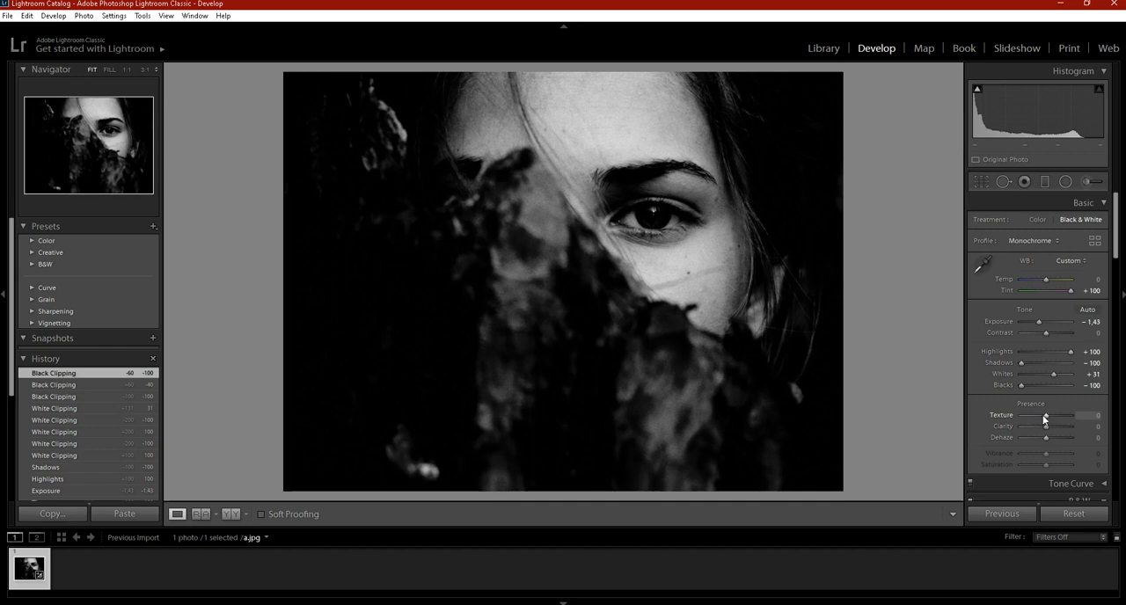
left_click_drag(1045, 412, 988, 416)
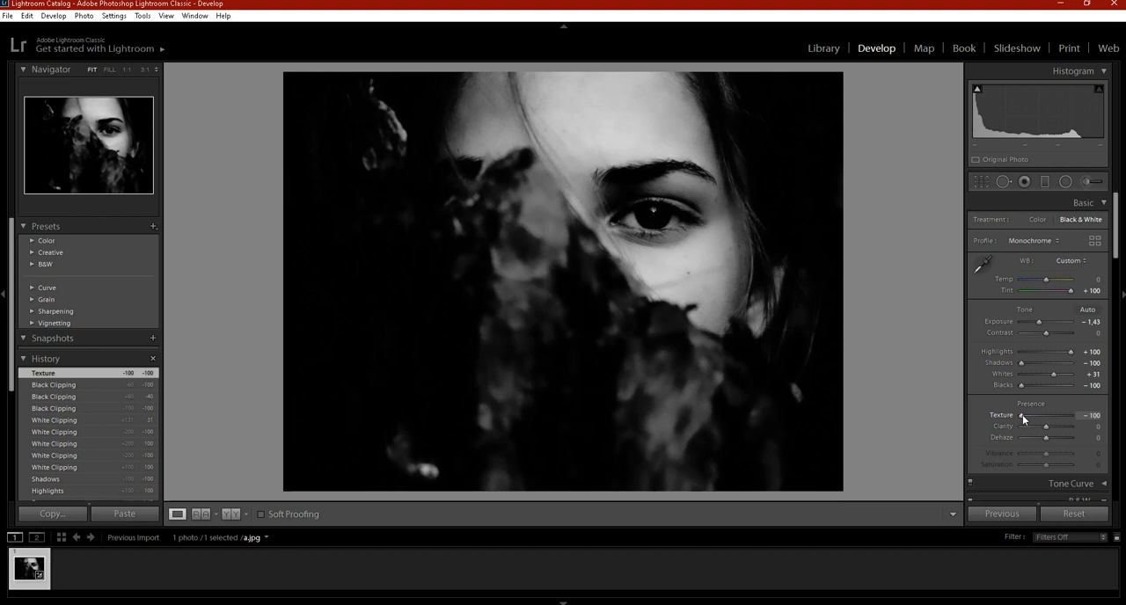
left_click_drag(1022, 415, 1075, 413)
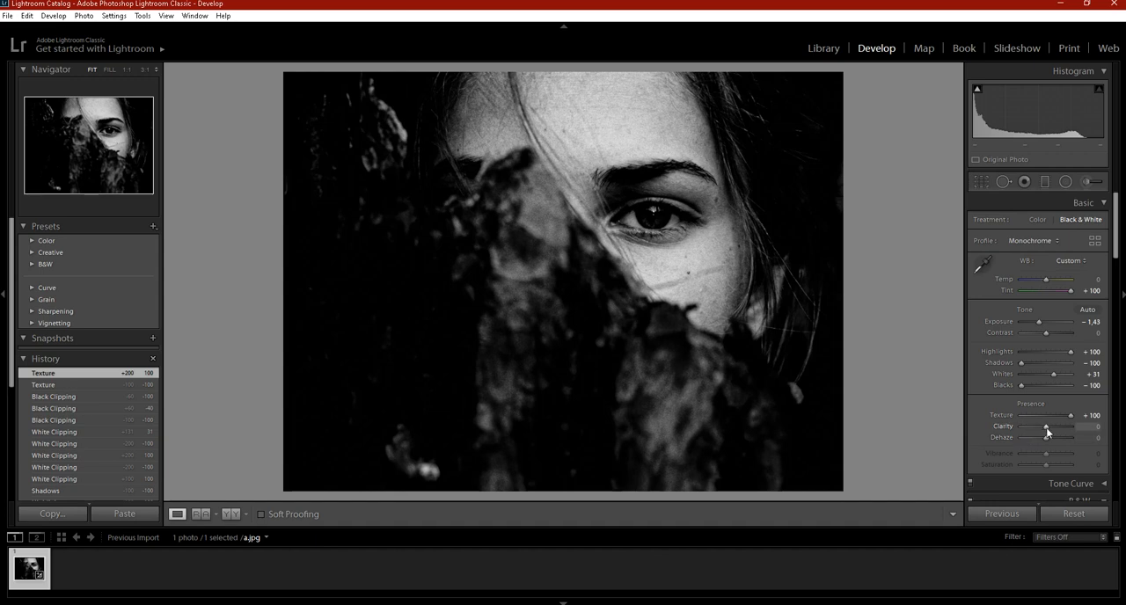
Step: Increase Clarity to +100 and Dehaze to +33
left_click_drag(1047, 431, 991, 429)
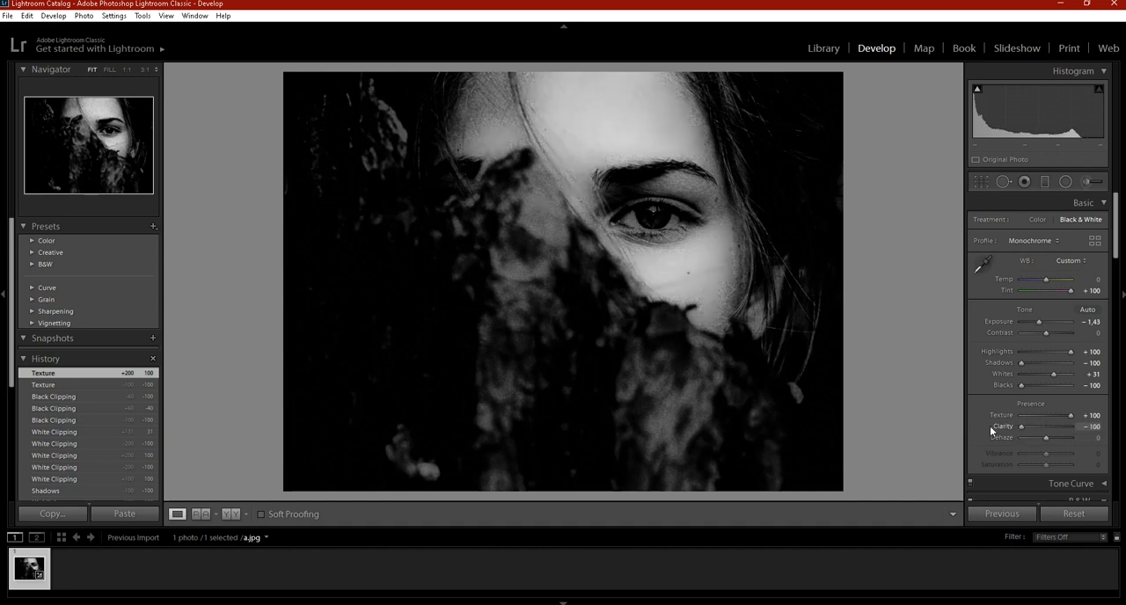
left_click(1073, 423)
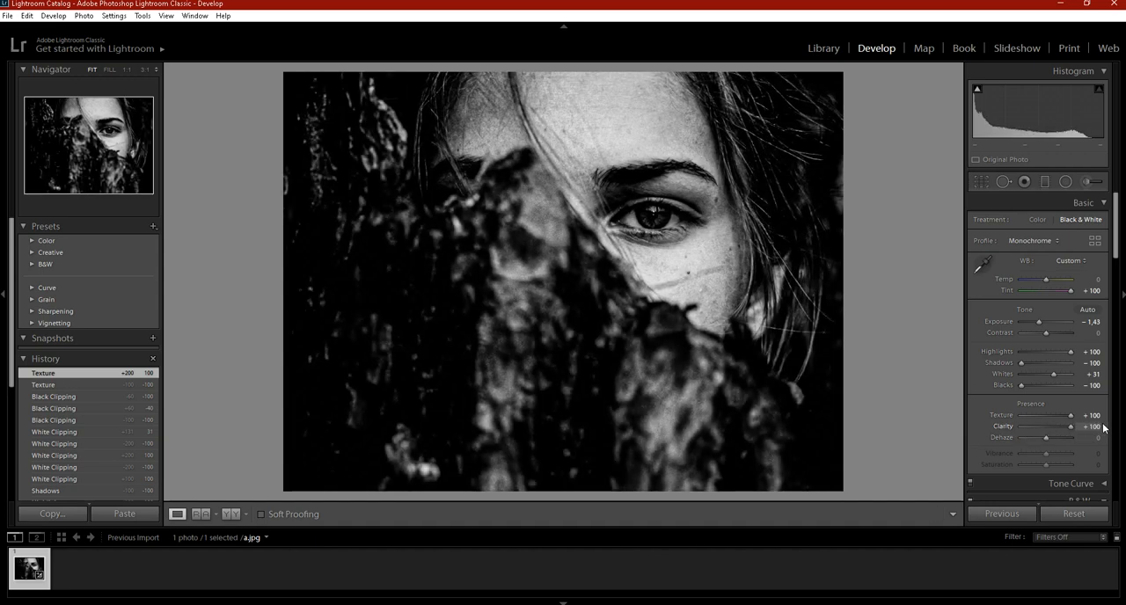
left_click_drag(1043, 428, 1087, 423)
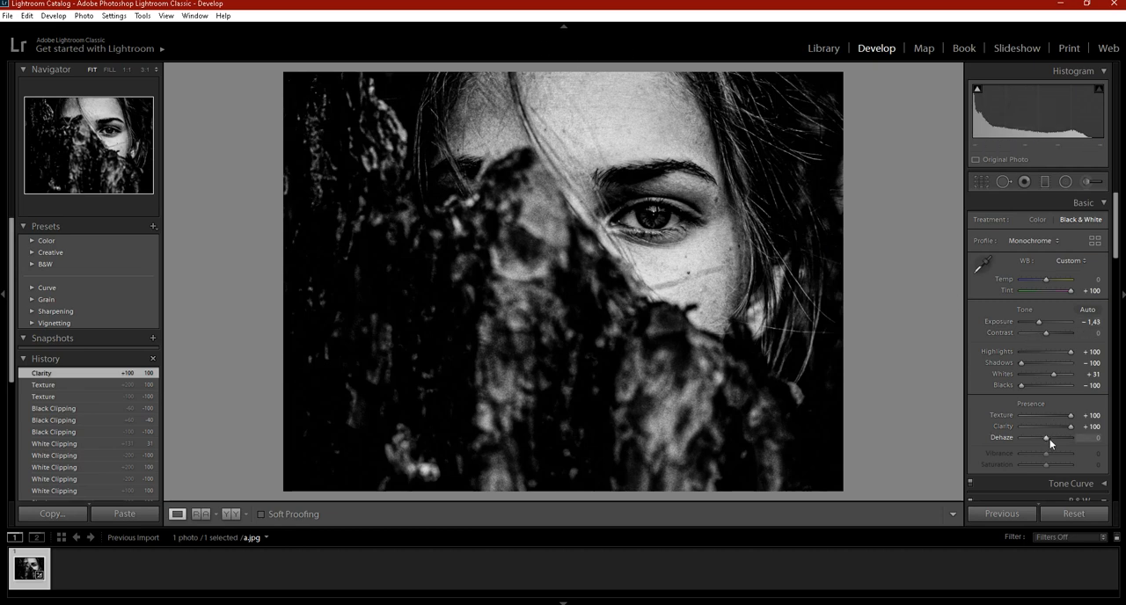
mouse_move(1047, 439)
left_mouse_down()
mouse_move(1012, 441)
mouse_move(1071, 443)
mouse_move(1045, 443)
mouse_move(1055, 443)
left_mouse_up()
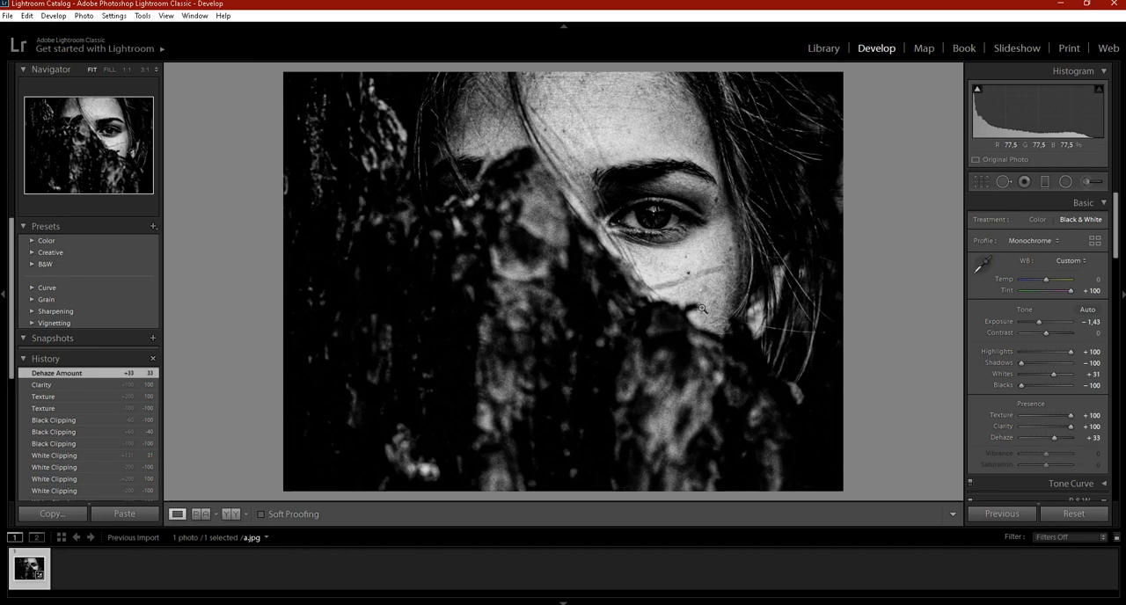
Step: Examine the eye, skin and bark details of the edited portrait up close, then return to the full photo
left_click(670, 249)
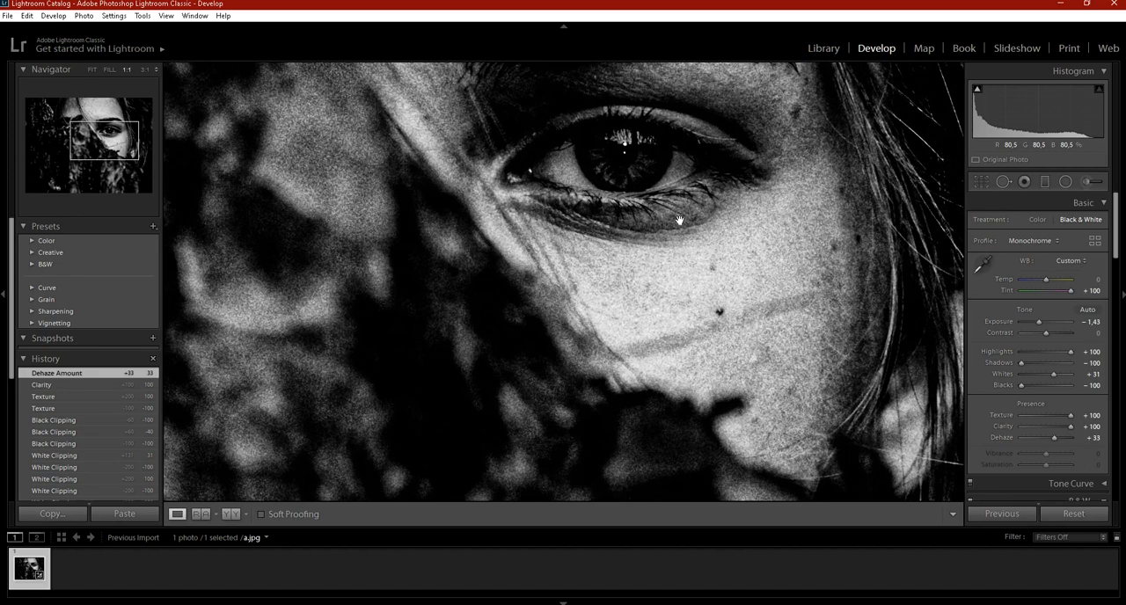
left_click_drag(397, 143, 374, 265)
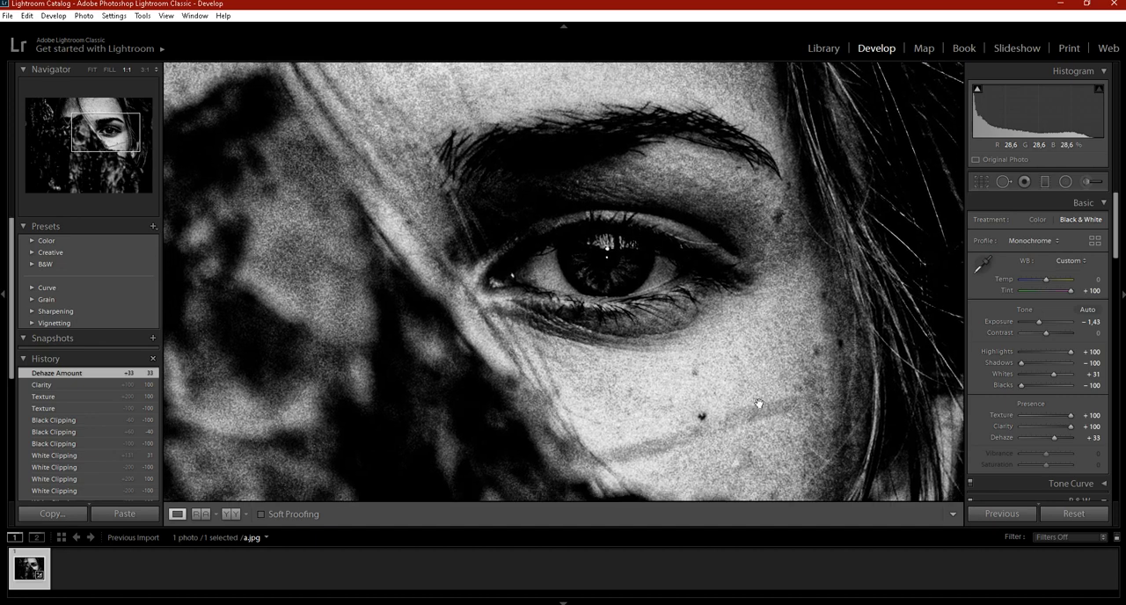
left_click(778, 257)
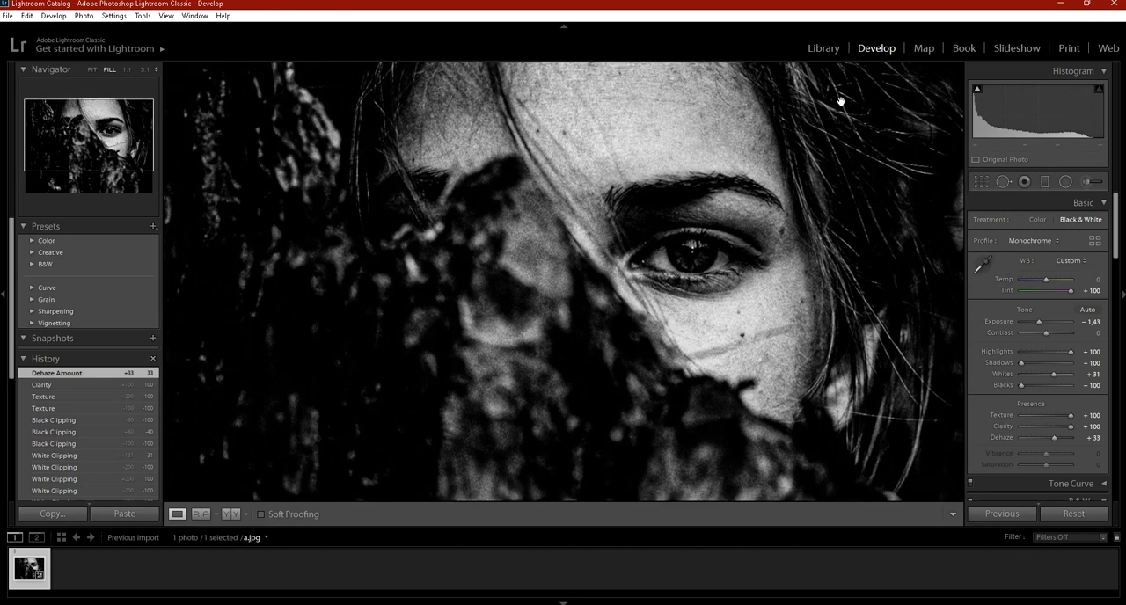
left_click_drag(344, 109, 339, 83)
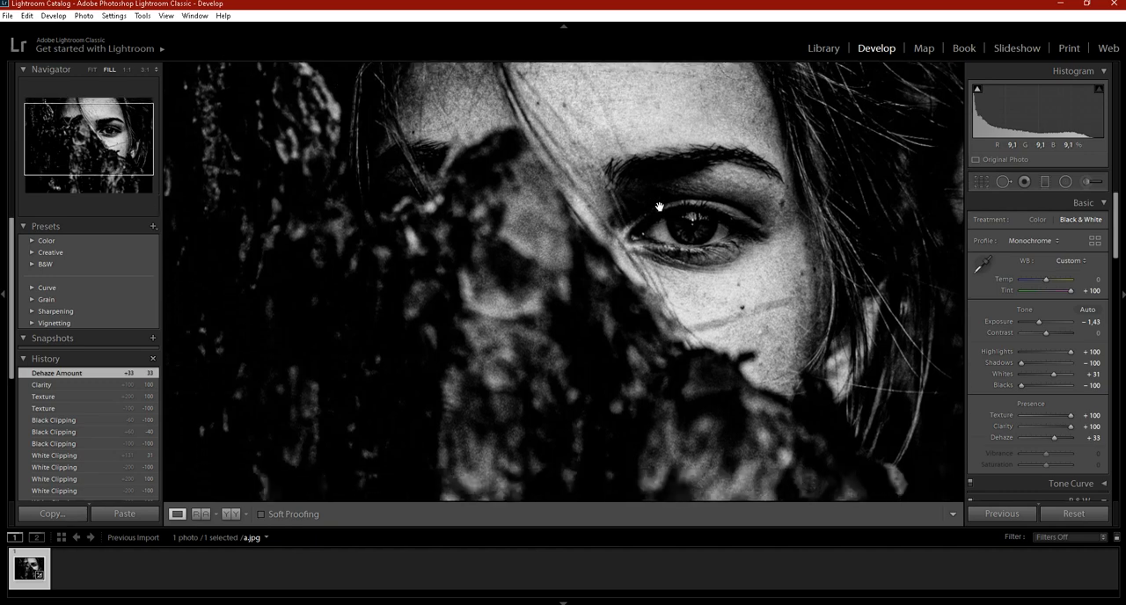
left_click(683, 228)
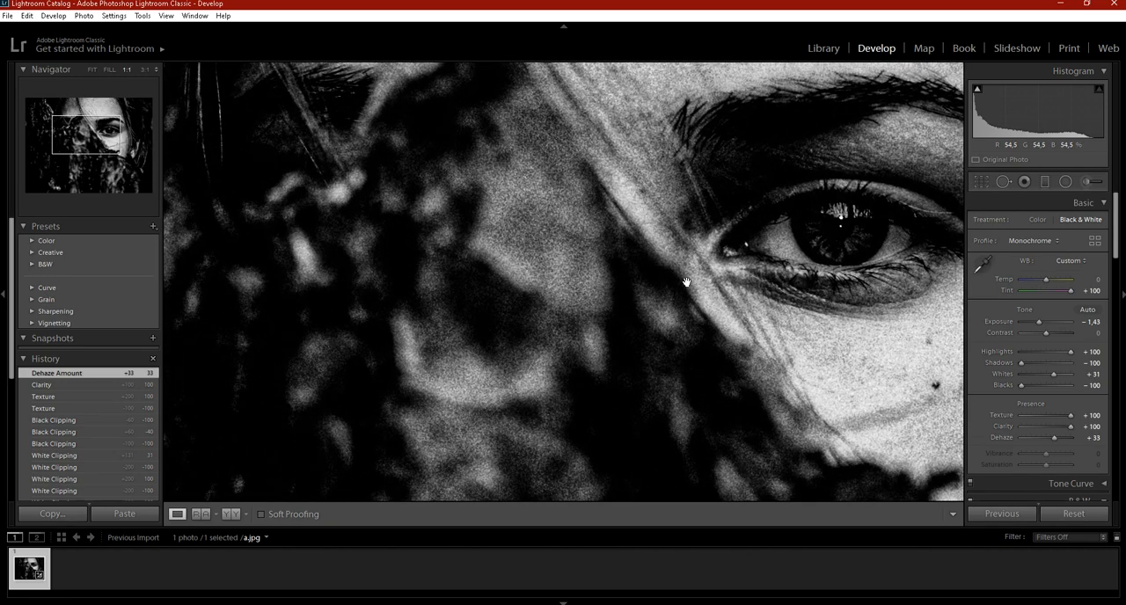
left_click_drag(686, 282, 633, 302)
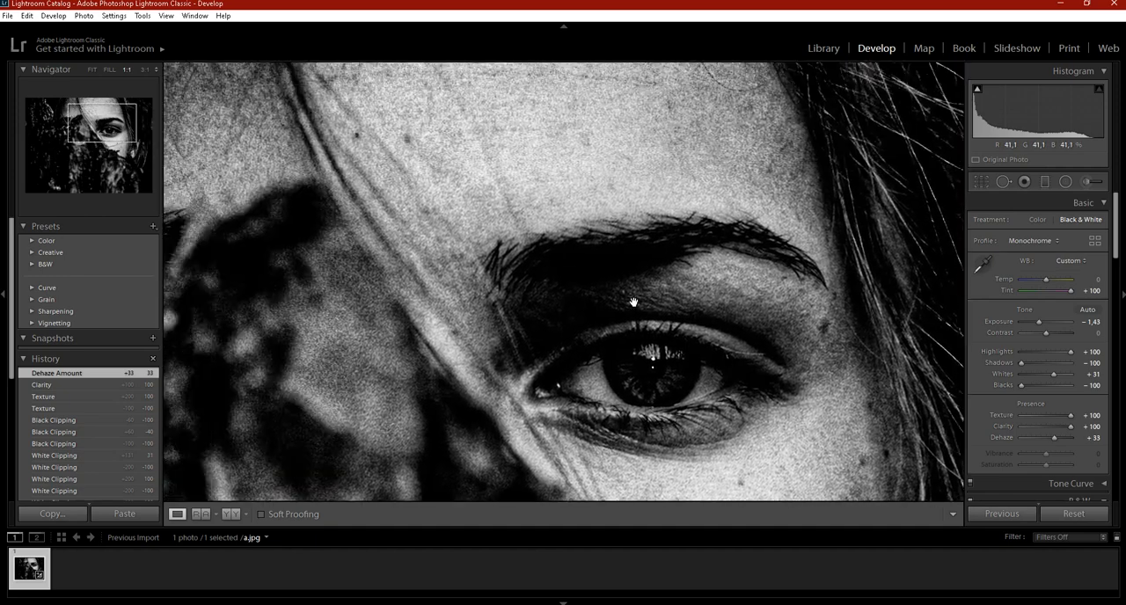
left_click(634, 302)
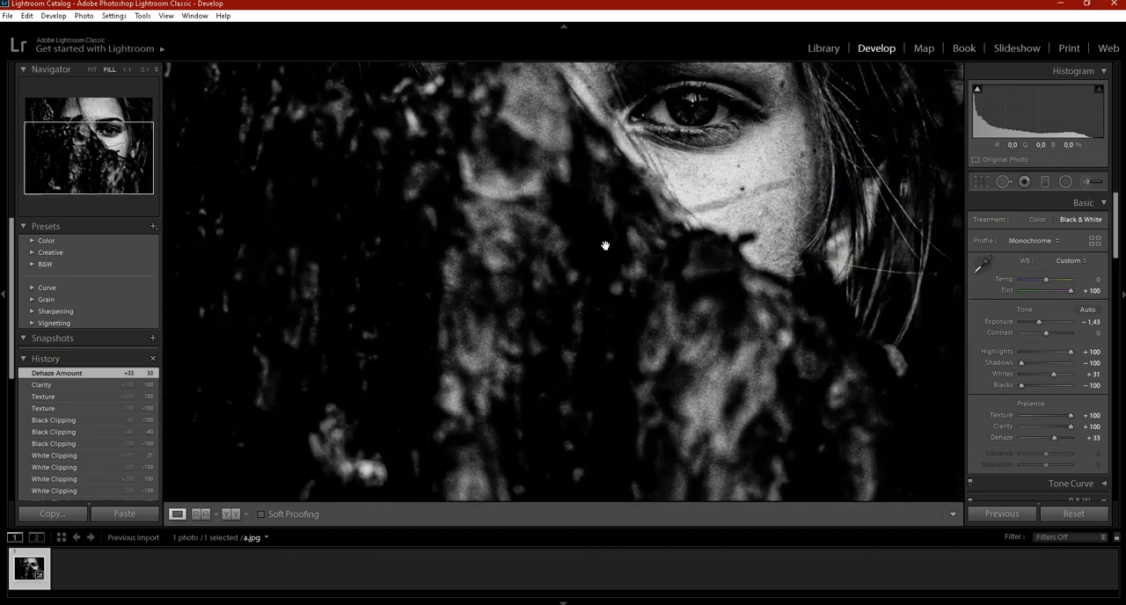
key("ctrl+minus")
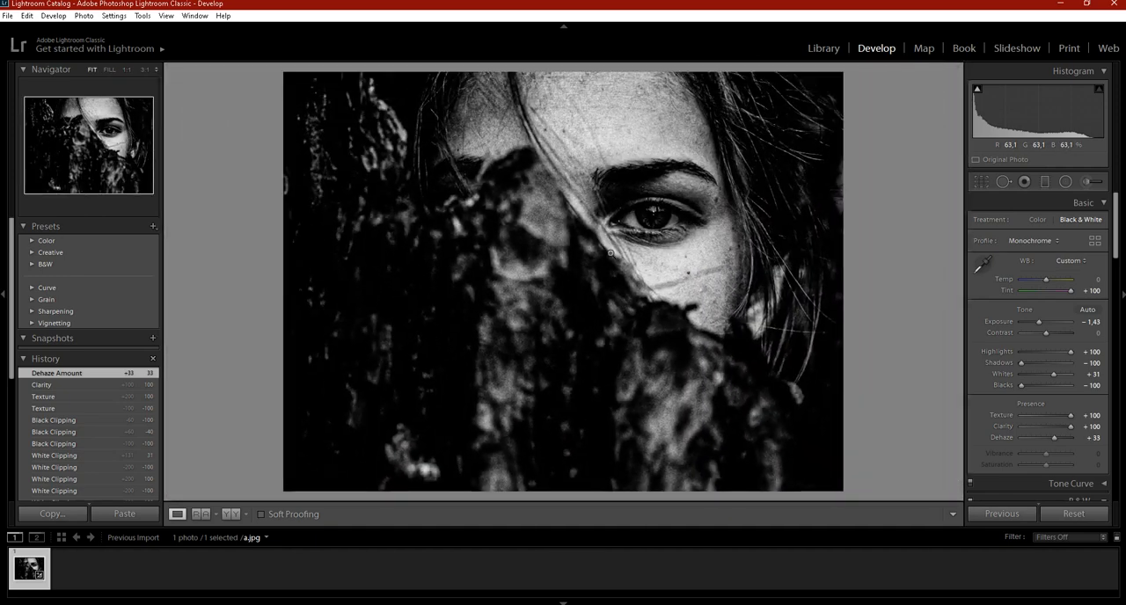